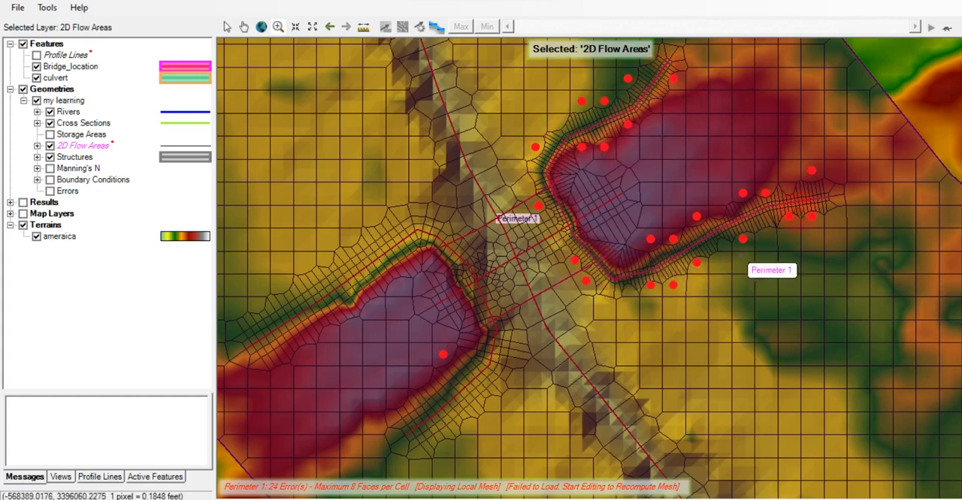
Display the computation points and break lines of the 2D flow areas
click(812, 217)
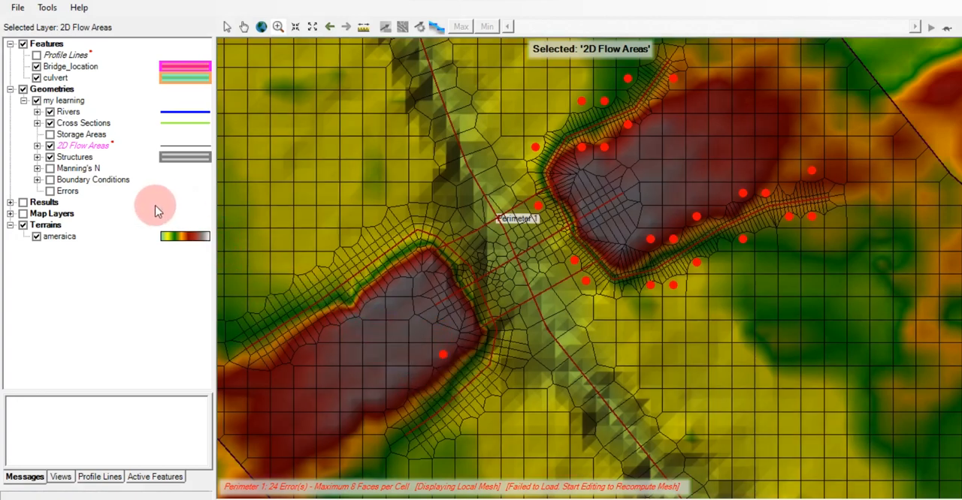
click(38, 146)
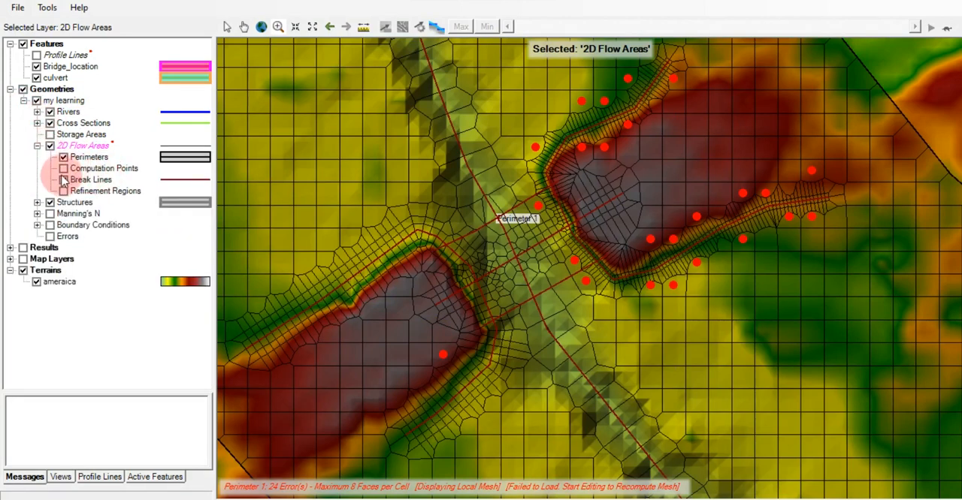
click(63, 169)
click(63, 180)
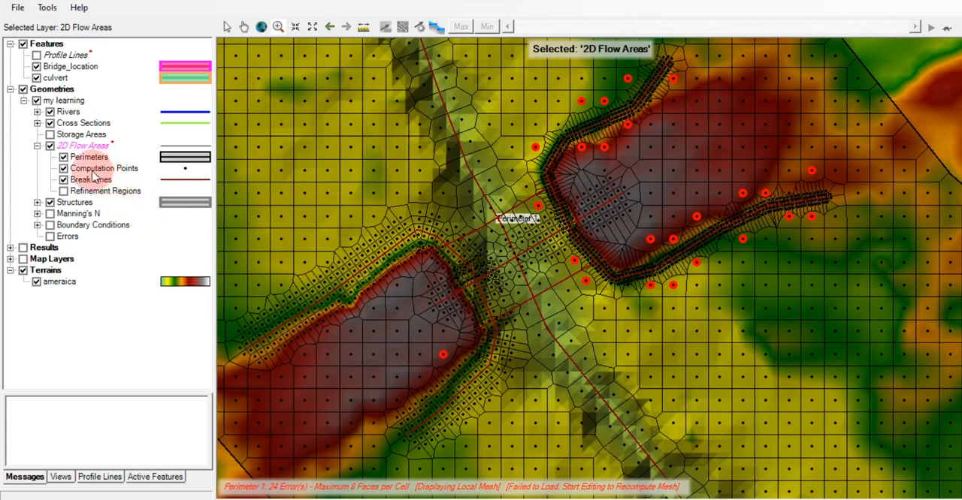
Zoom in on the flagged cell in the southwest embankment and hide the terrains
click(277, 28)
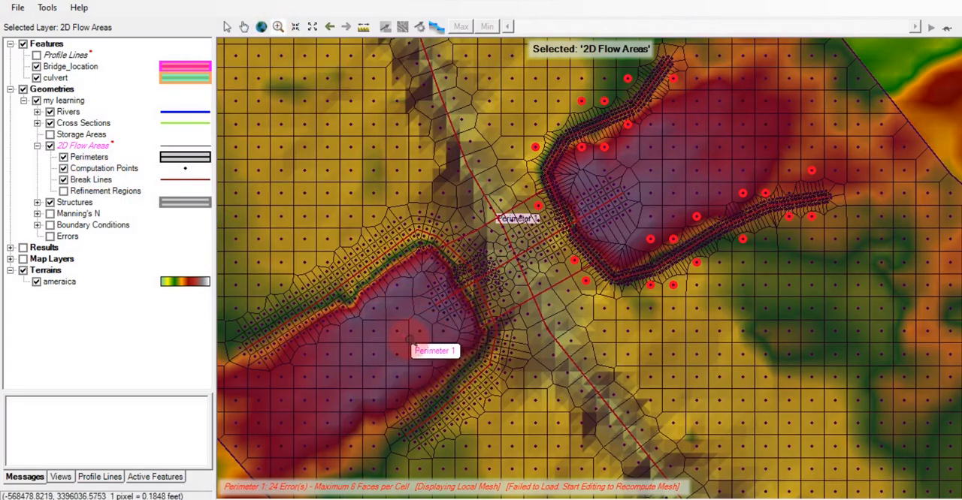
drag(417, 335, 460, 372)
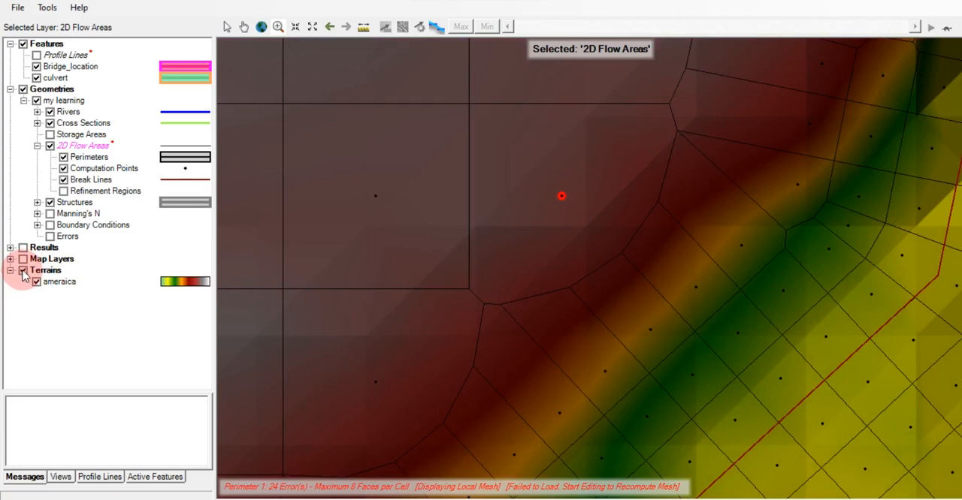
click(23, 271)
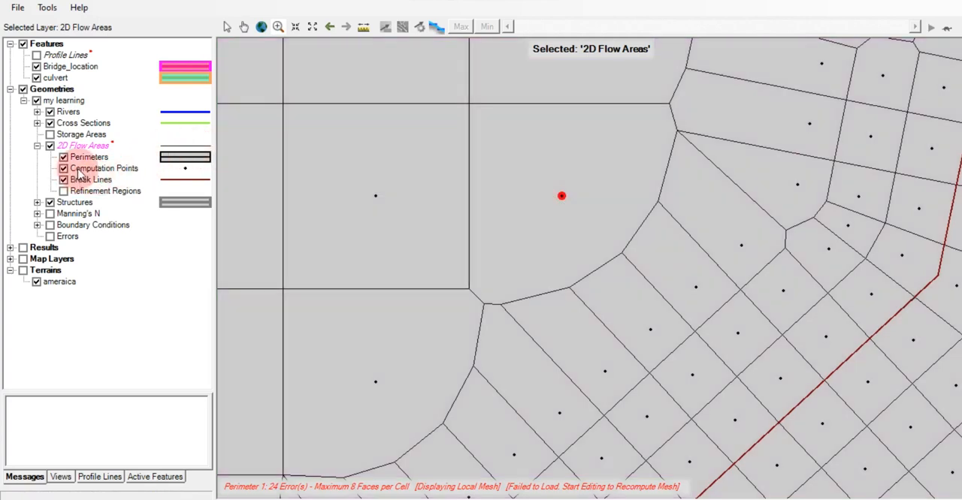
Start editing the Computation Points layer and add a point just above the flagged cell's centre to split the cell
click(98, 168)
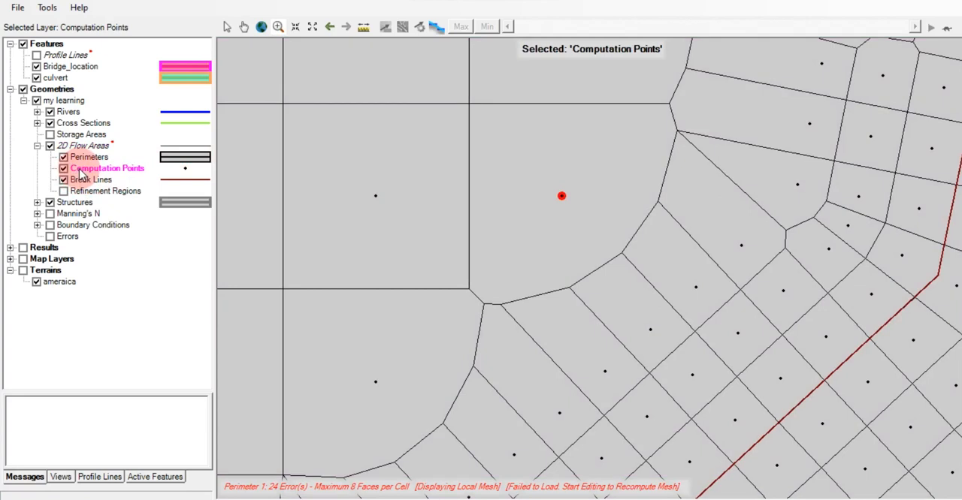
right_click(80, 172)
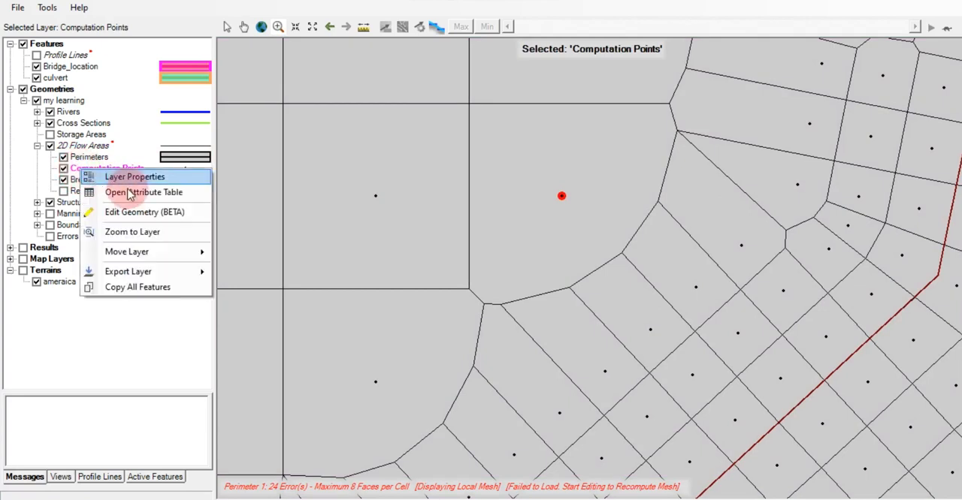
click(141, 213)
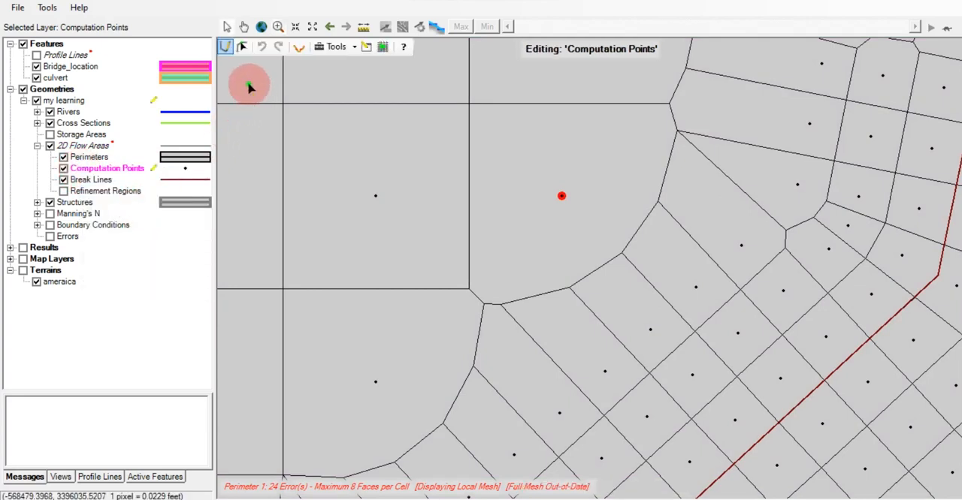
click(228, 48)
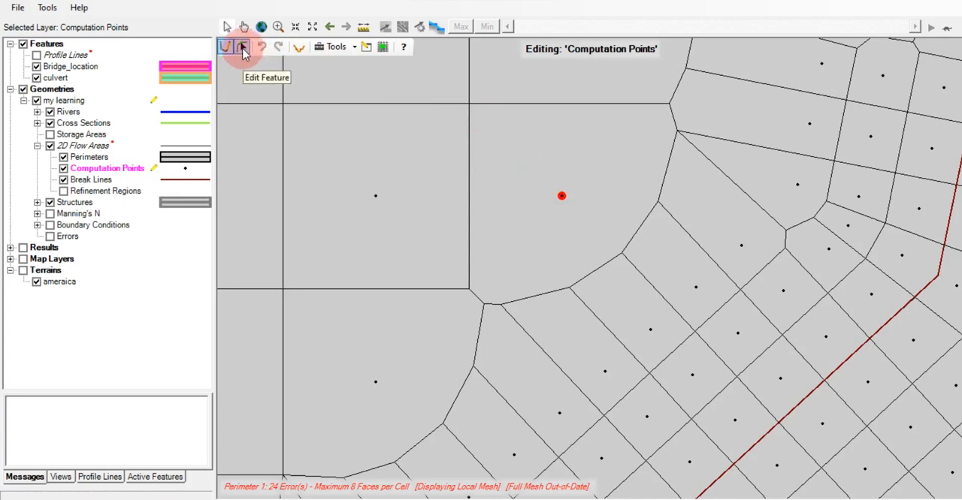
click(494, 153)
click(549, 175)
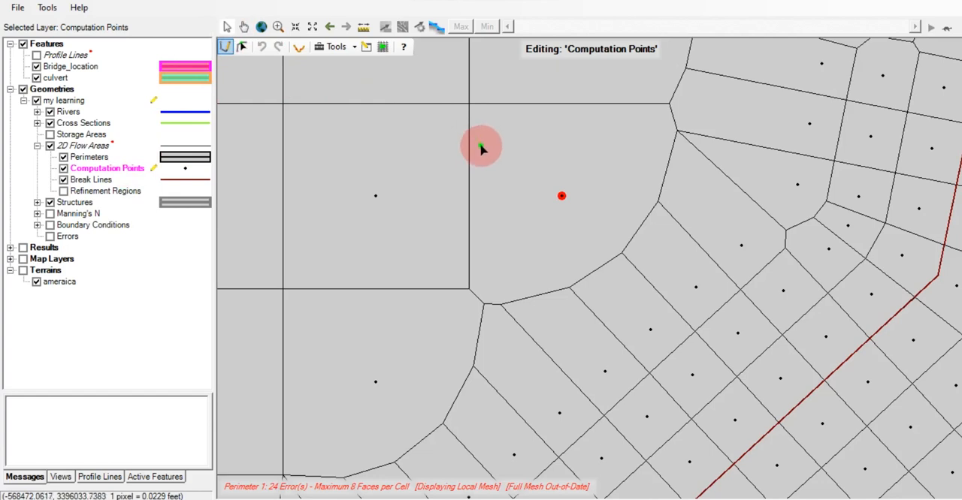
click(570, 174)
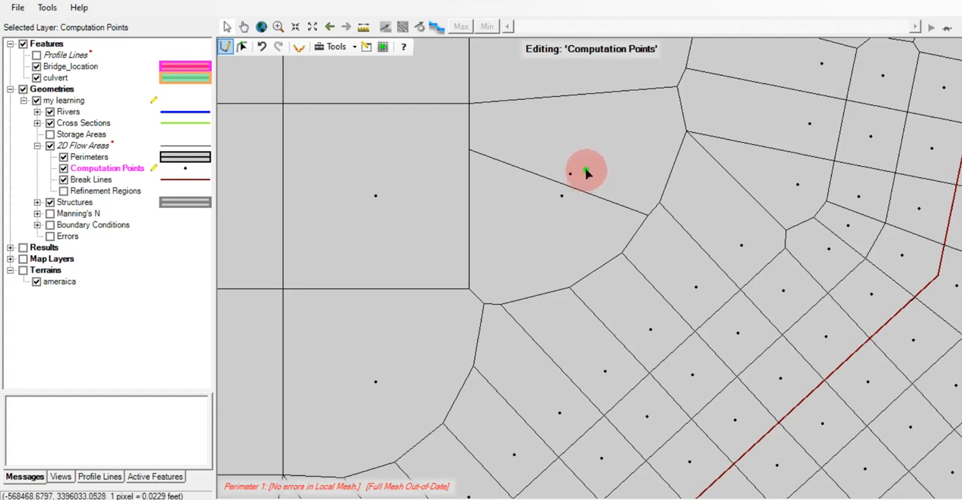
mouse_move(581, 165)
mouse_down()
mouse_move(521, 123)
mouse_move(481, 128)
mouse_move(607, 145)
mouse_move(516, 133)
mouse_move(551, 99)
mouse_move(668, 125)
mouse_move(648, 235)
mouse_move(633, 205)
mouse_move(614, 195)
mouse_move(571, 203)
mouse_move(547, 193)
mouse_move(521, 200)
mouse_move(564, 212)
mouse_move(491, 211)
mouse_move(466, 279)
mouse_move(504, 311)
mouse_move(609, 272)
mouse_move(654, 241)
mouse_move(612, 204)
mouse_move(453, 164)
mouse_move(548, 149)
mouse_move(578, 182)
mouse_move(561, 196)
mouse_up()
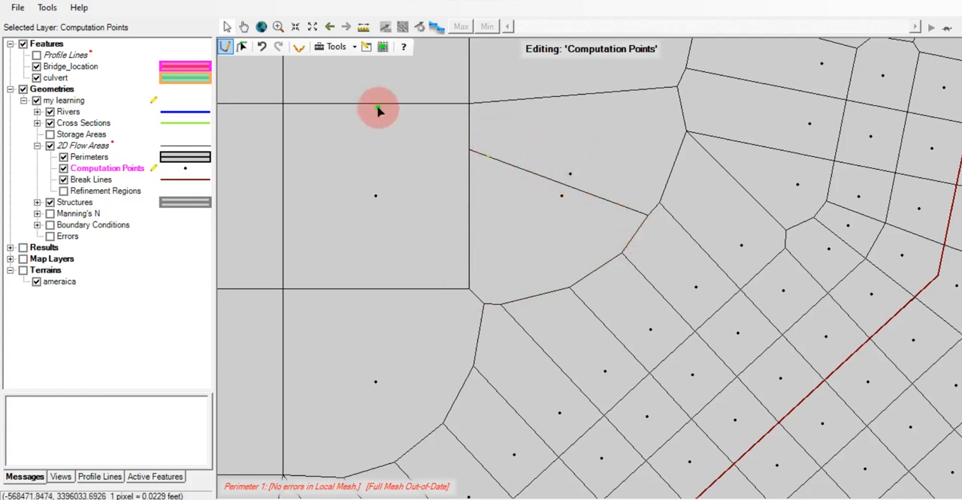
Add a computation point in each of the two flagged cells beside the southwest end of the northeast embankment
click(313, 26)
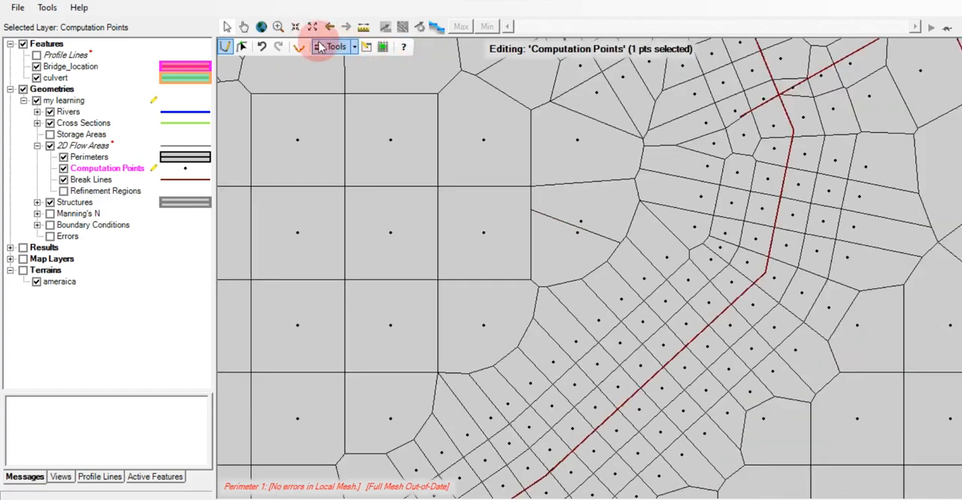
click(313, 26)
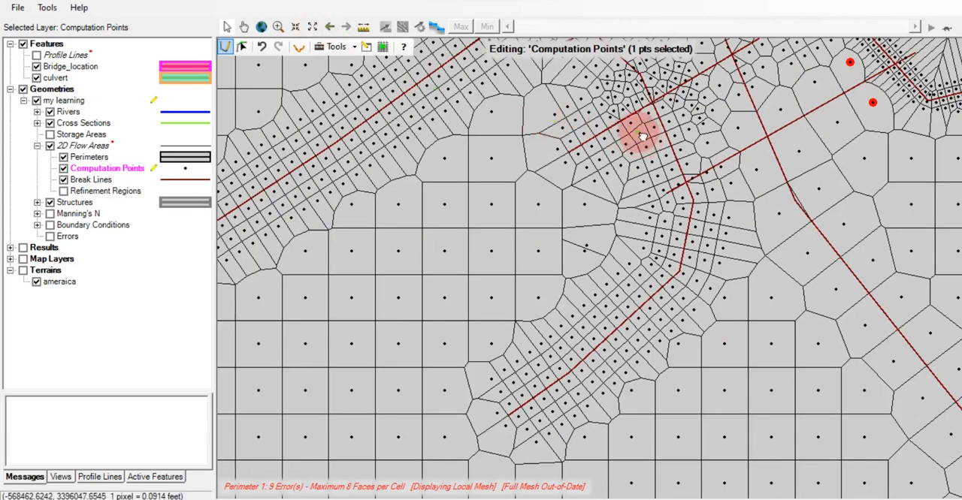
mouse_move(643, 136)
mouse_down()
mouse_move(462, 241)
mouse_move(683, 181)
mouse_move(655, 183)
mouse_move(630, 233)
mouse_move(821, 320)
mouse_up()
click(278, 26)
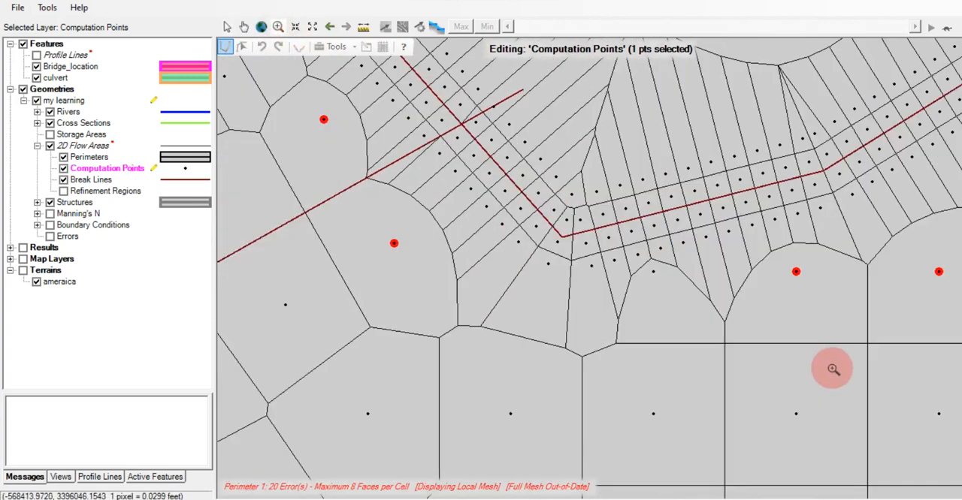
click(226, 47)
click(328, 145)
click(324, 131)
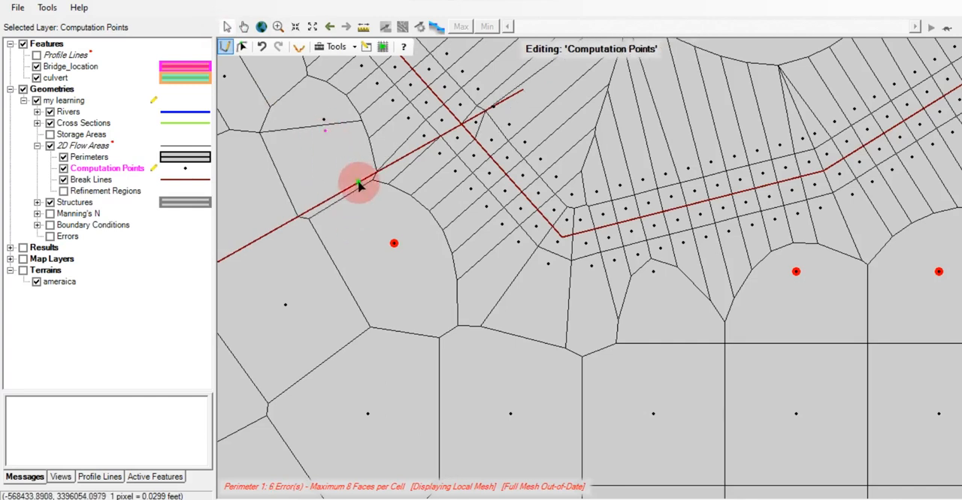
click(395, 258)
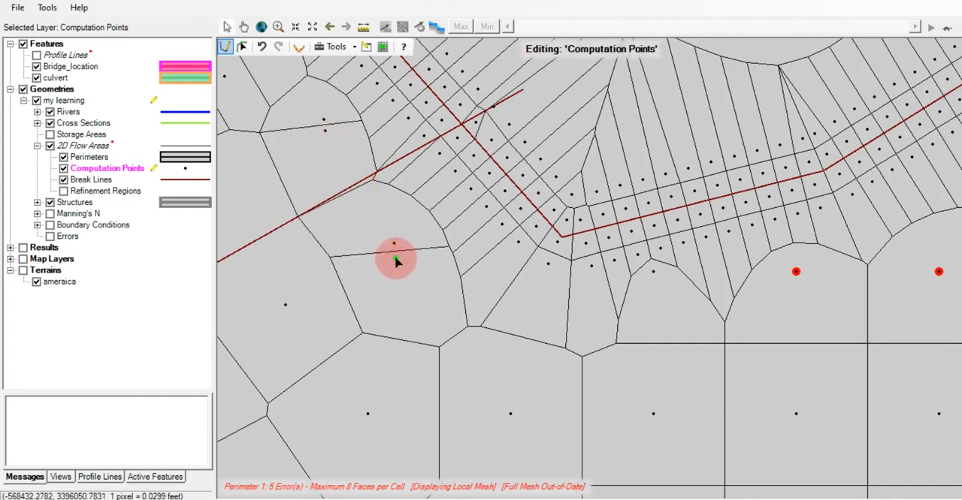
Split the first three flagged cells south of the northeast embankment's break line with added computation points, working eastward from its corner
click(798, 313)
drag(902, 344, 616, 348)
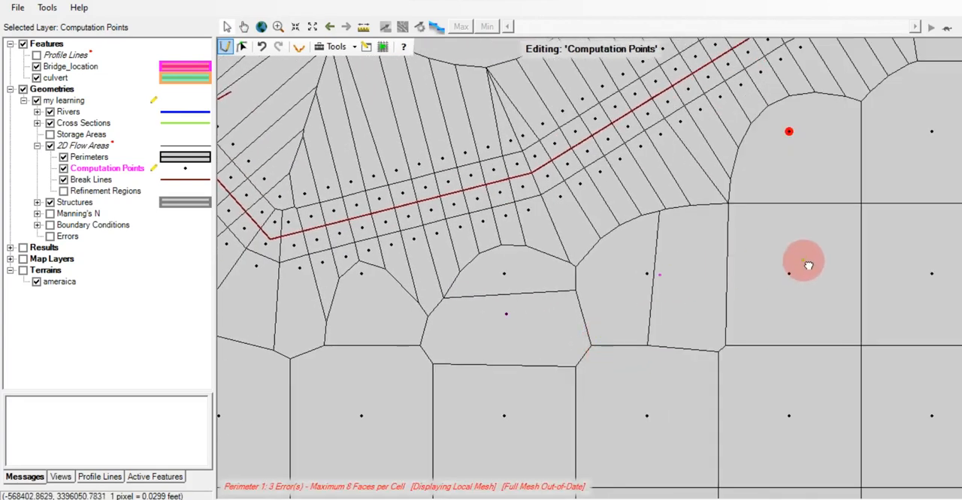
drag(802, 262, 672, 338)
click(661, 238)
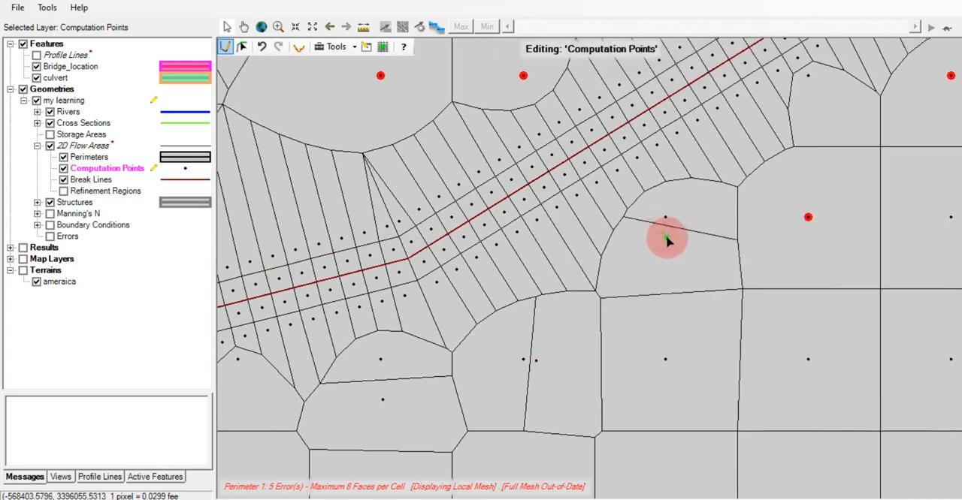
Add computation points in the next flagged cell south of the break line and in the neighbouring cells that exceed the face limit
drag(829, 251, 678, 317)
click(676, 315)
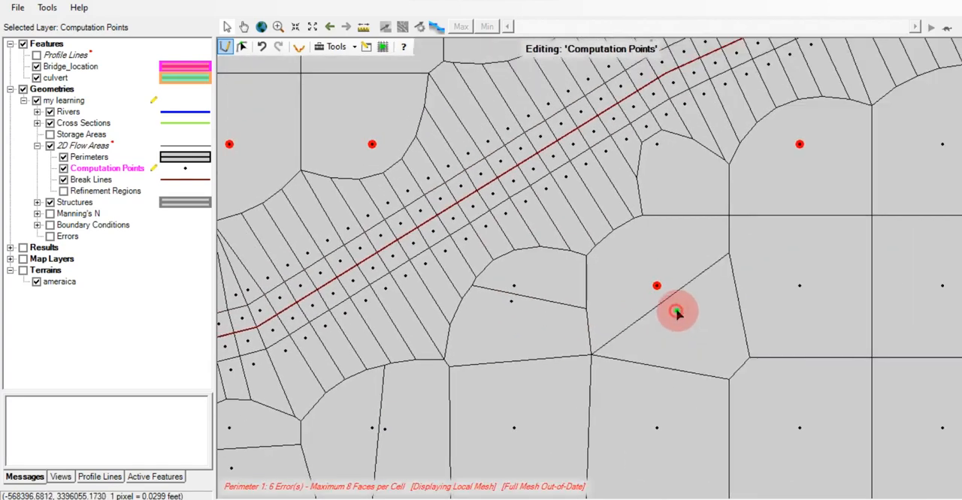
click(649, 250)
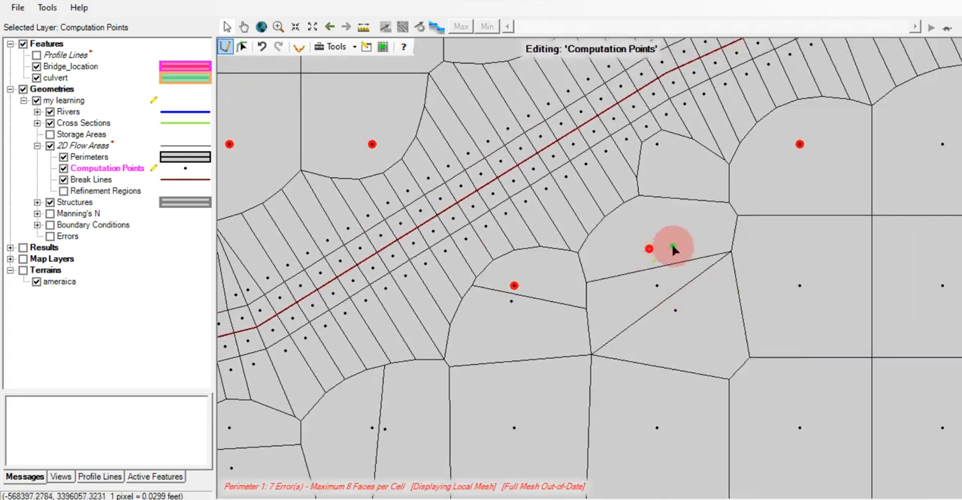
click(655, 227)
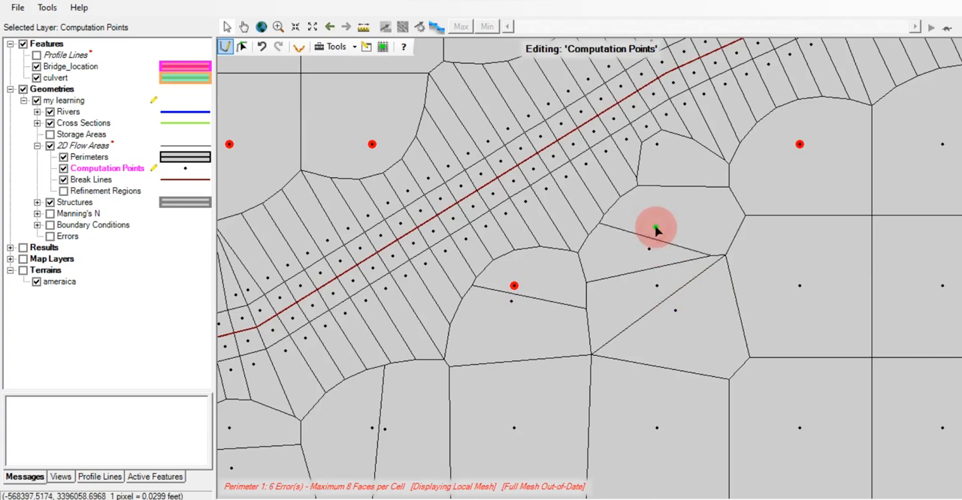
click(526, 278)
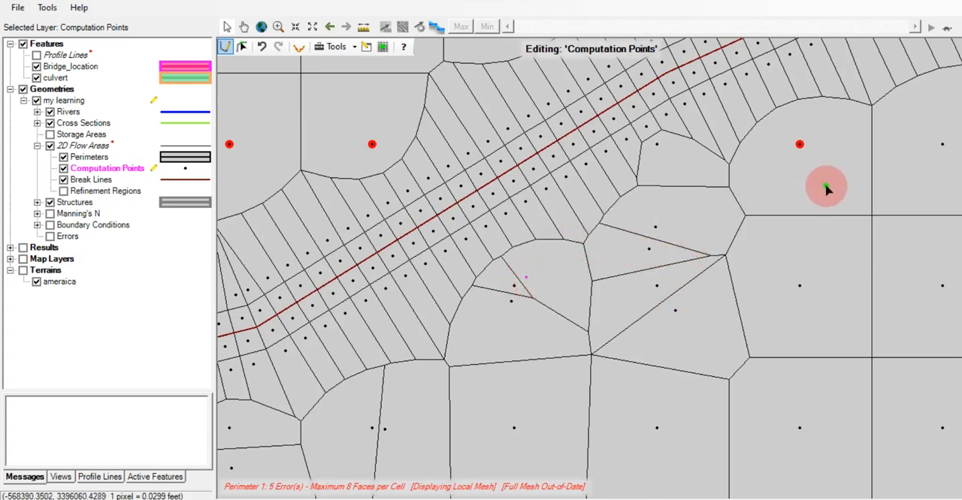
Add one computation point in each of the three remaining flagged cells along the break line's south side, up to its eastern end
drag(822, 186, 727, 312)
click(719, 265)
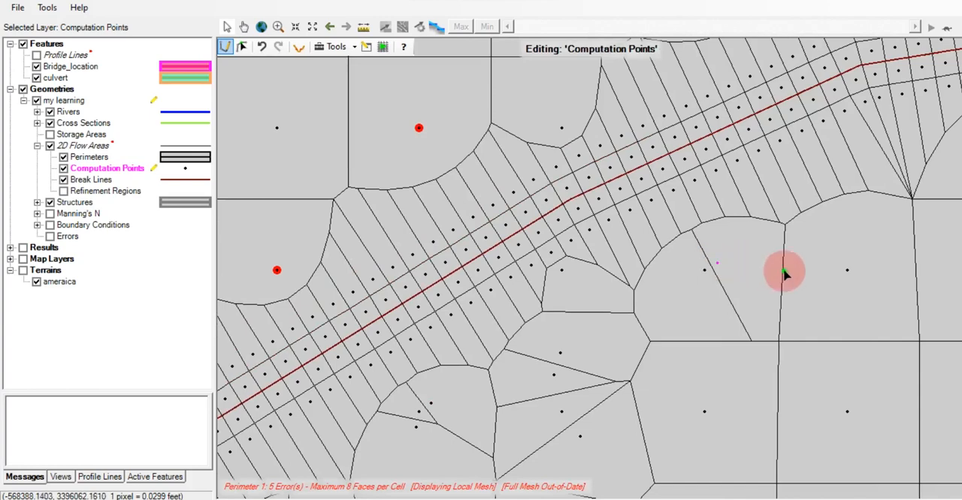
drag(783, 271, 587, 371)
click(807, 248)
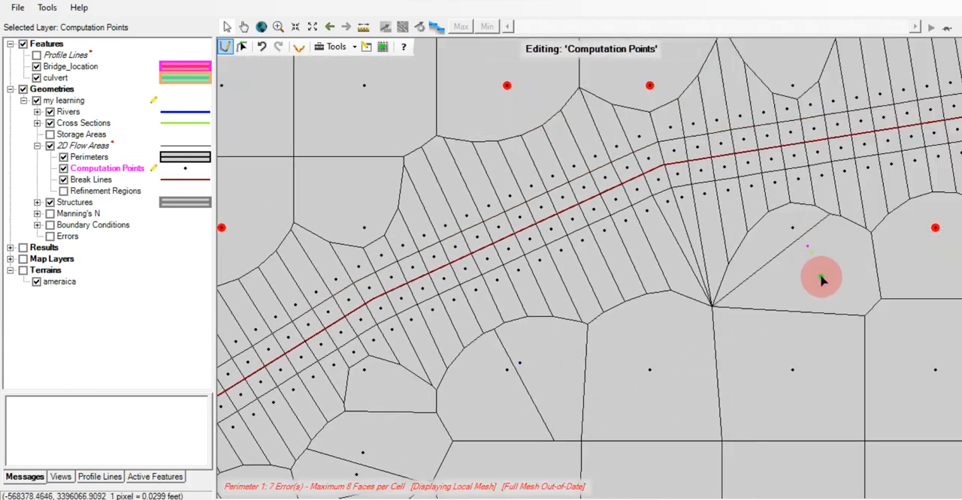
drag(760, 277, 624, 334)
click(681, 298)
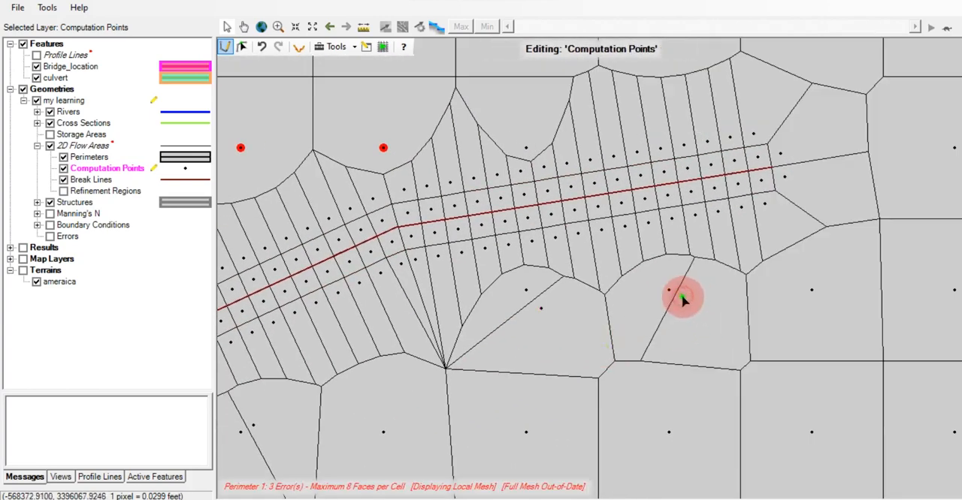
Add computation points north of the break line's eastern end, splitting the two flagged cells there and one cell farther north
drag(699, 331, 606, 420)
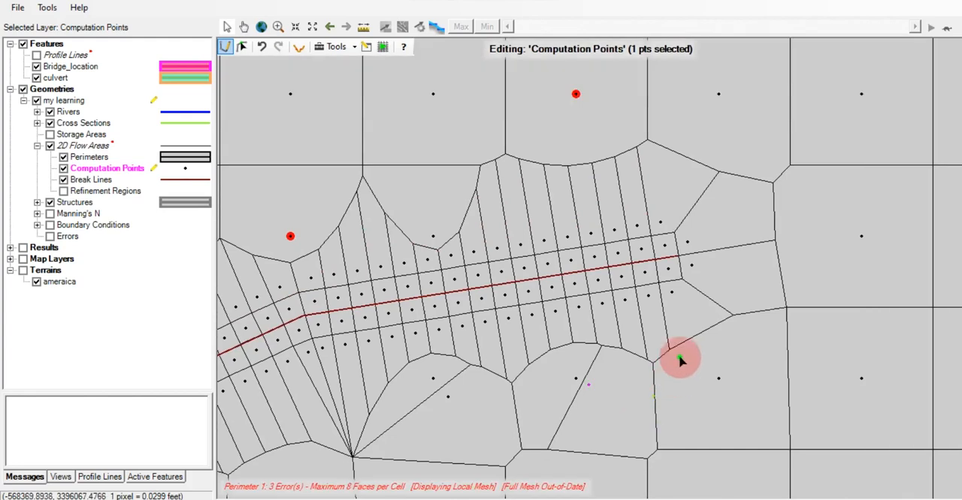
click(315, 31)
click(598, 178)
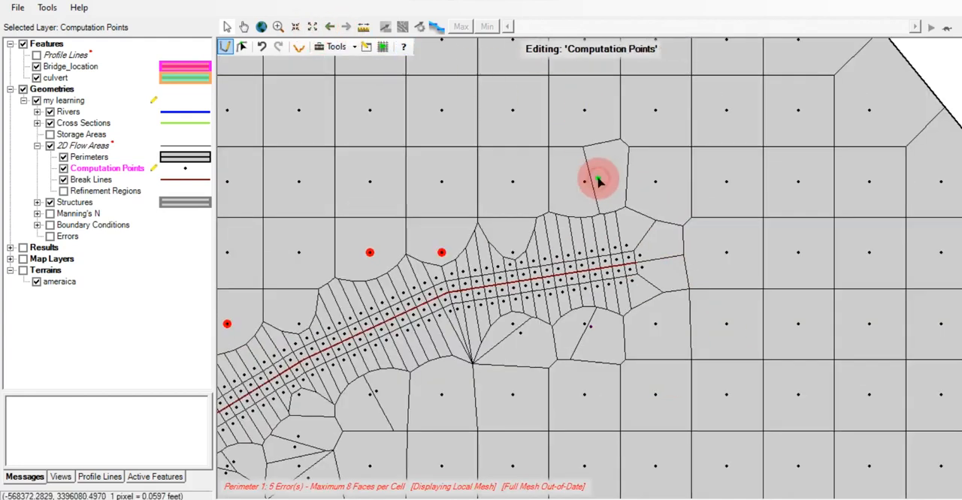
click(469, 231)
click(453, 238)
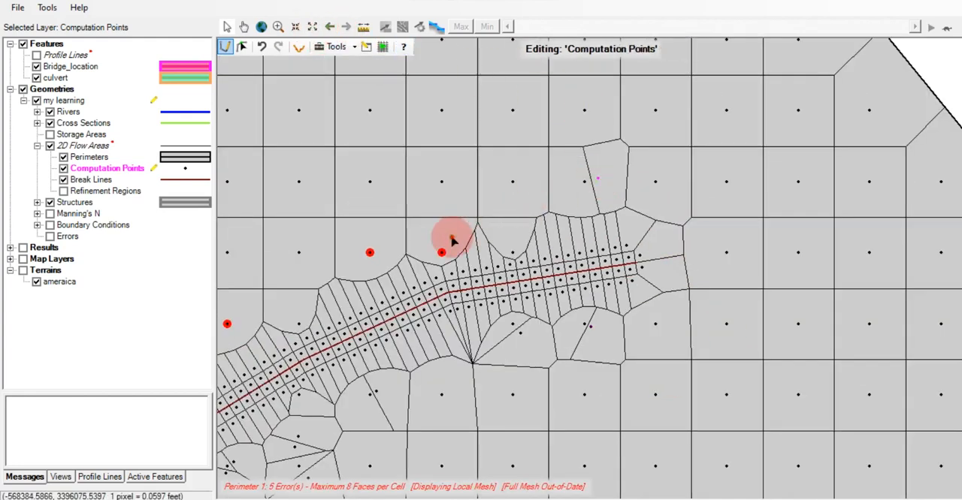
click(383, 246)
Add computation points in the flagged cells along the break line's north side, continuing westward into the pocket at its corner
drag(403, 296, 564, 230)
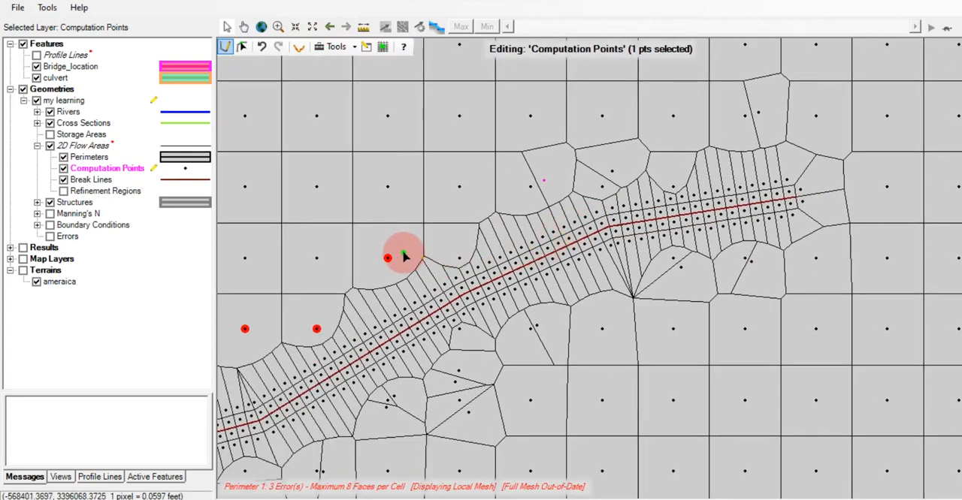
drag(396, 254, 546, 232)
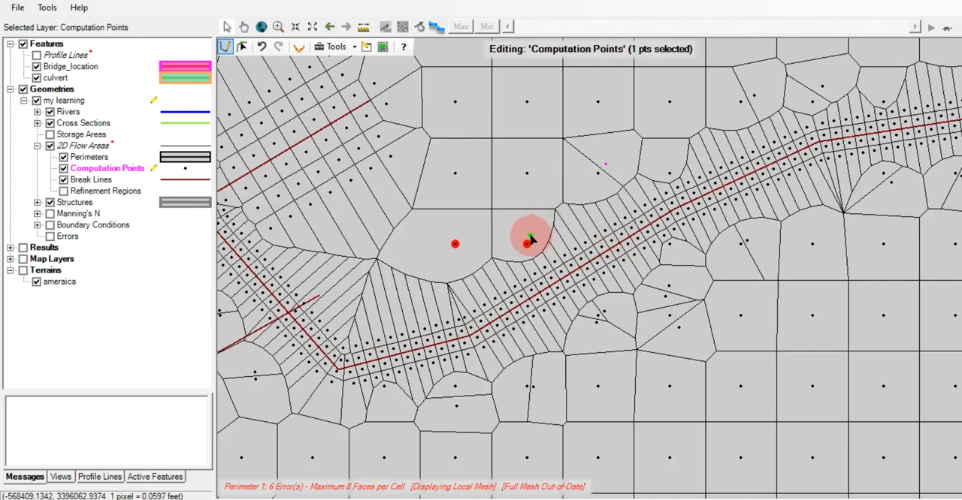
click(530, 238)
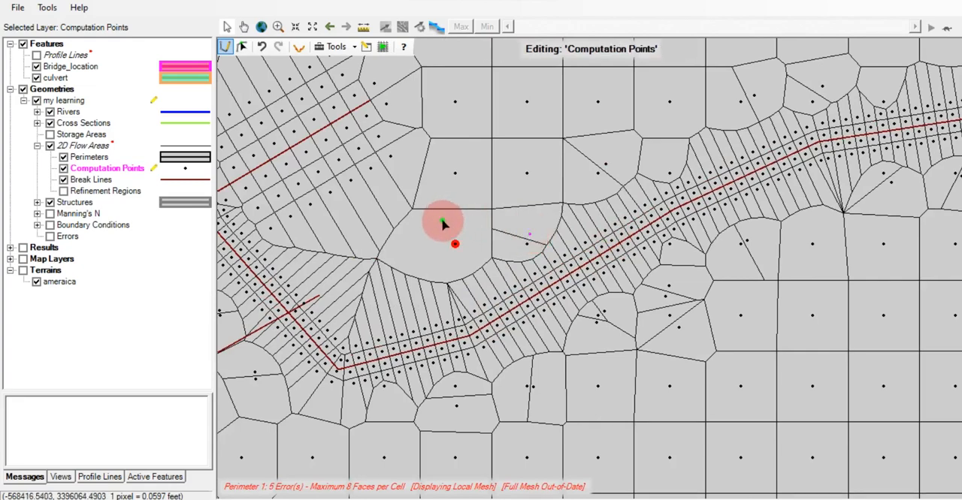
drag(444, 258, 338, 274)
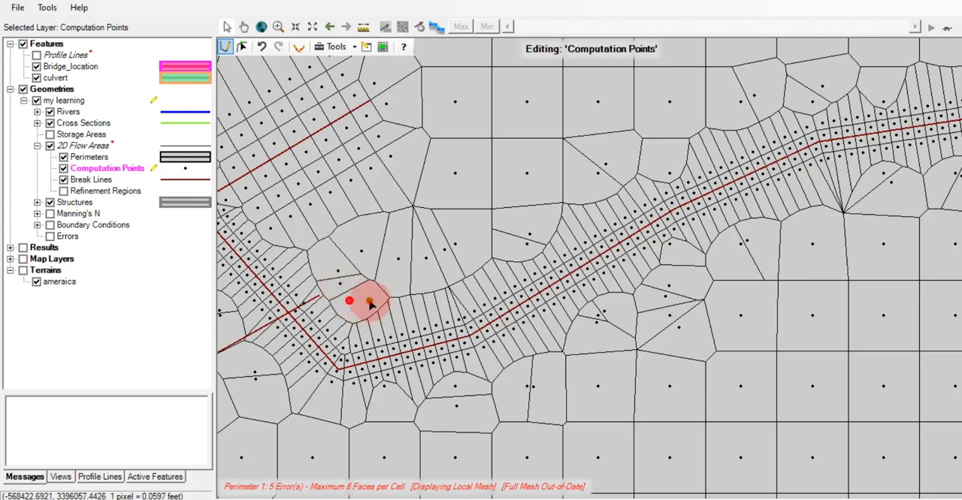
drag(370, 302, 386, 301)
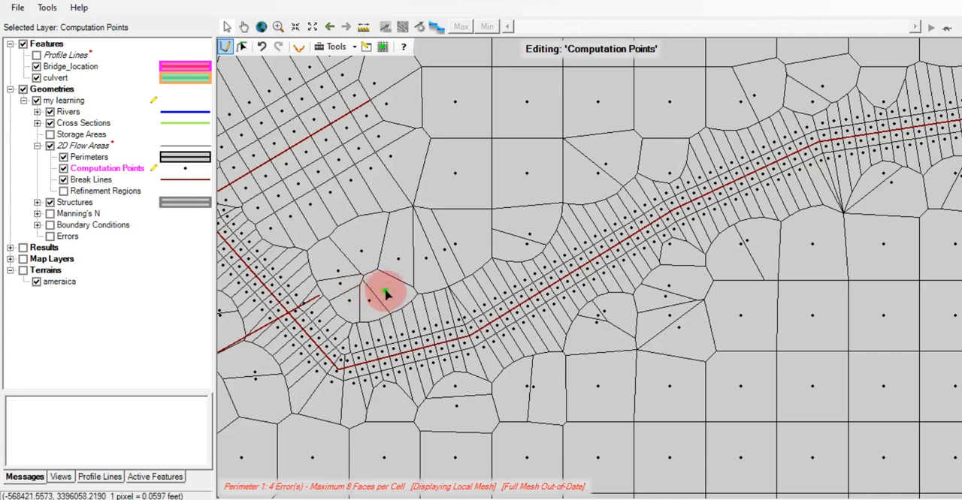
Add a computation point in the flagged cell on the river side of the northeastern embankment break line, just below the northern crossing line
drag(440, 221, 604, 229)
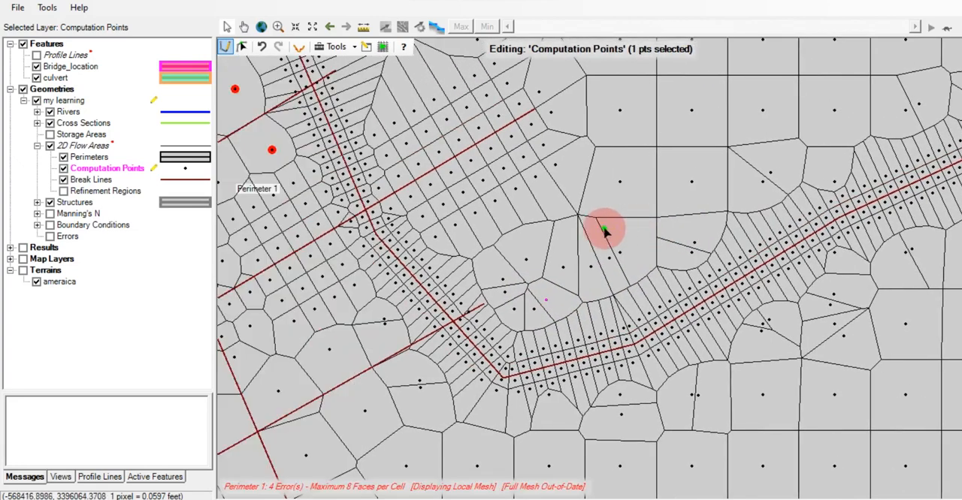
drag(368, 169, 545, 250)
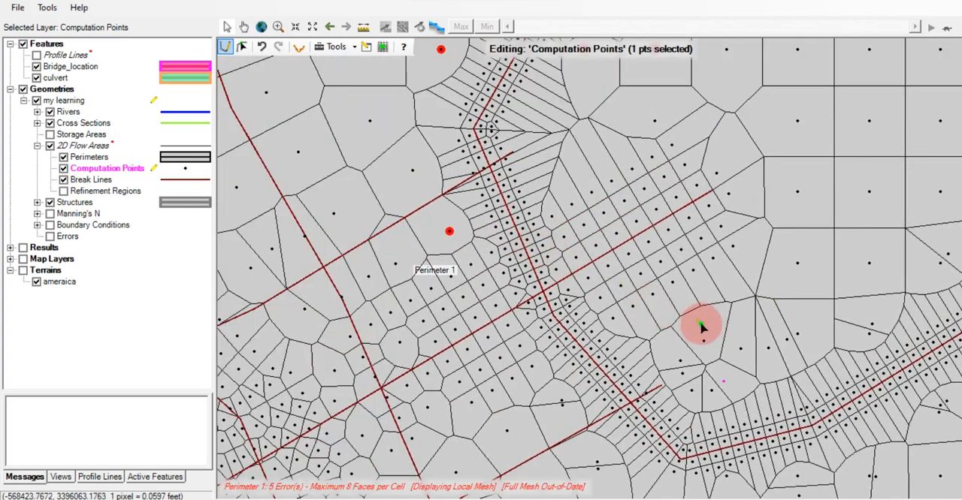
click(682, 363)
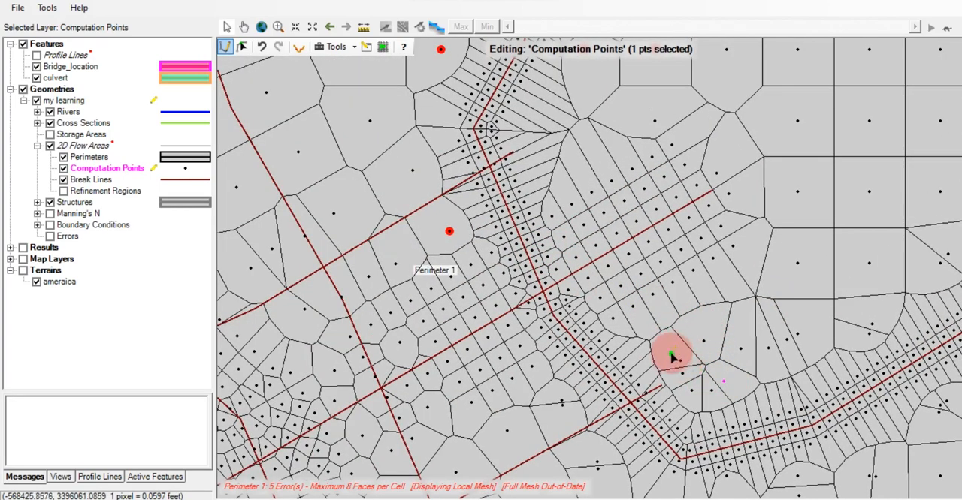
drag(674, 359, 664, 328)
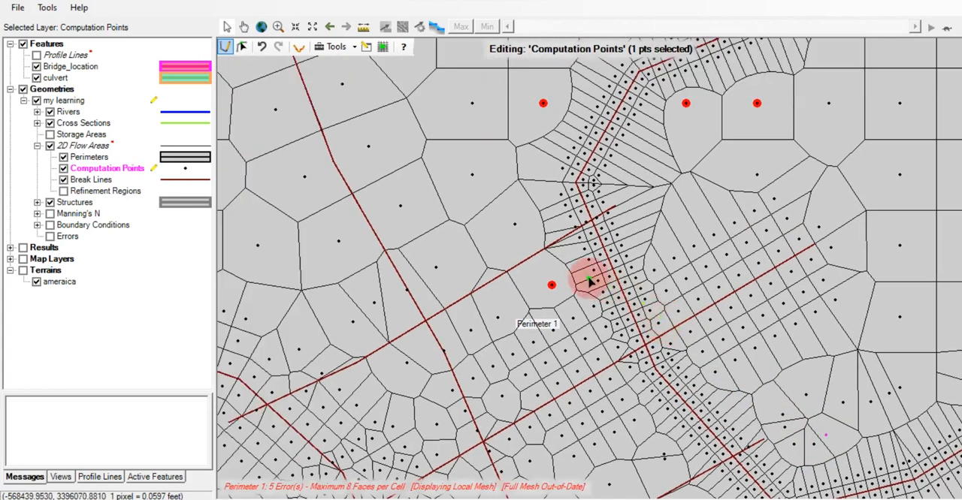
click(565, 285)
Add computation points in the flagged cells inside the northern bend of the northeastern embankment's break line
drag(565, 286, 669, 271)
drag(677, 241, 645, 215)
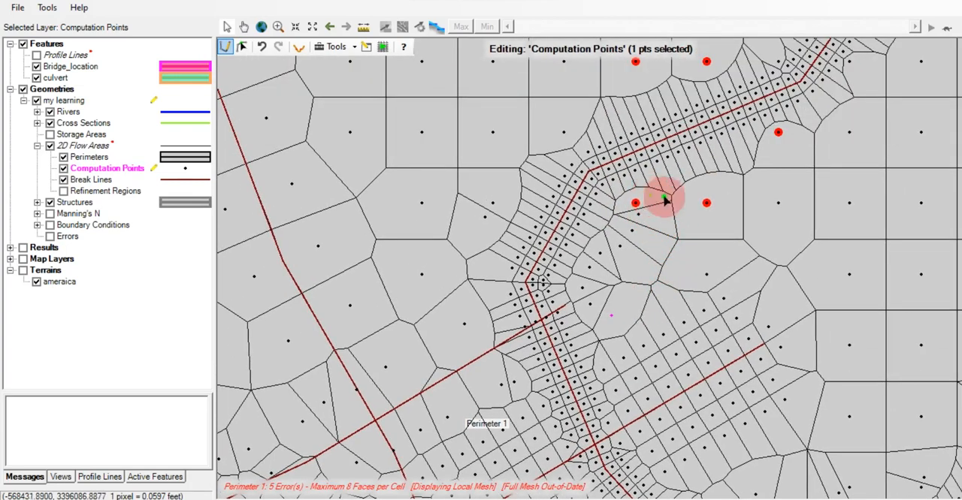
drag(712, 242, 690, 281)
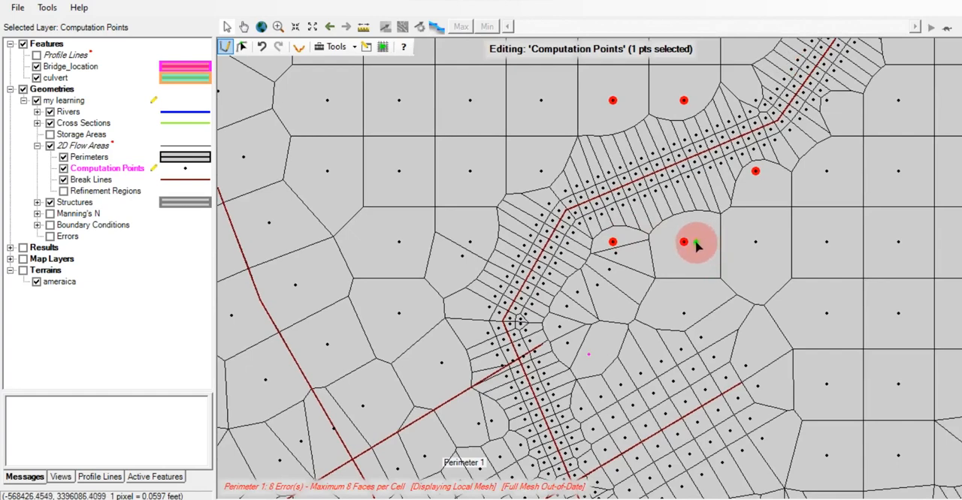
drag(695, 241, 648, 238)
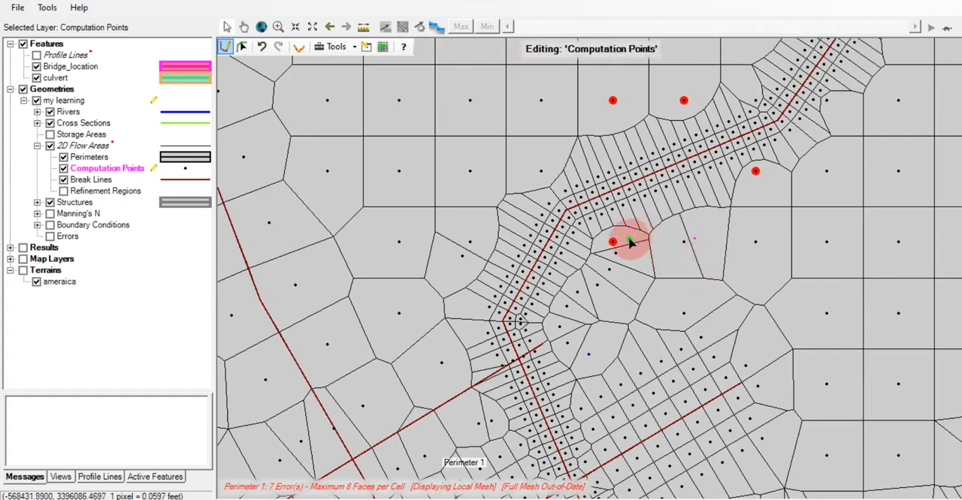
click(626, 237)
Add computation points in the remaining flagged cells on both sides of the break line's northern stretch, up to its northeastern end
drag(719, 239, 653, 315)
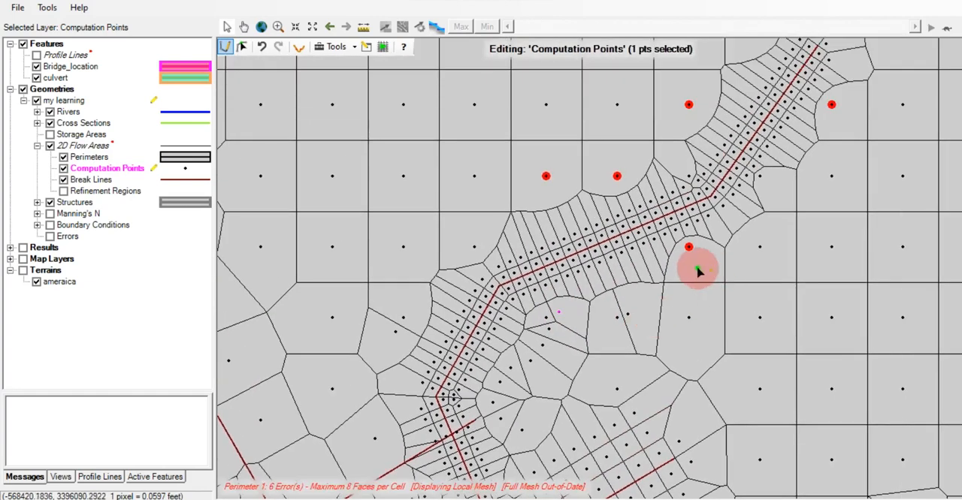
click(688, 263)
drag(715, 284, 577, 179)
click(630, 157)
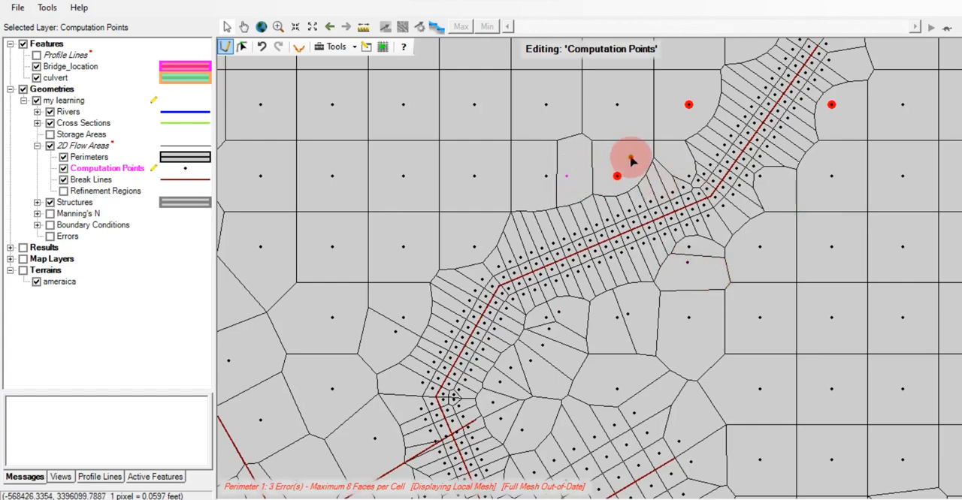
click(682, 119)
drag(842, 181, 756, 288)
click(736, 234)
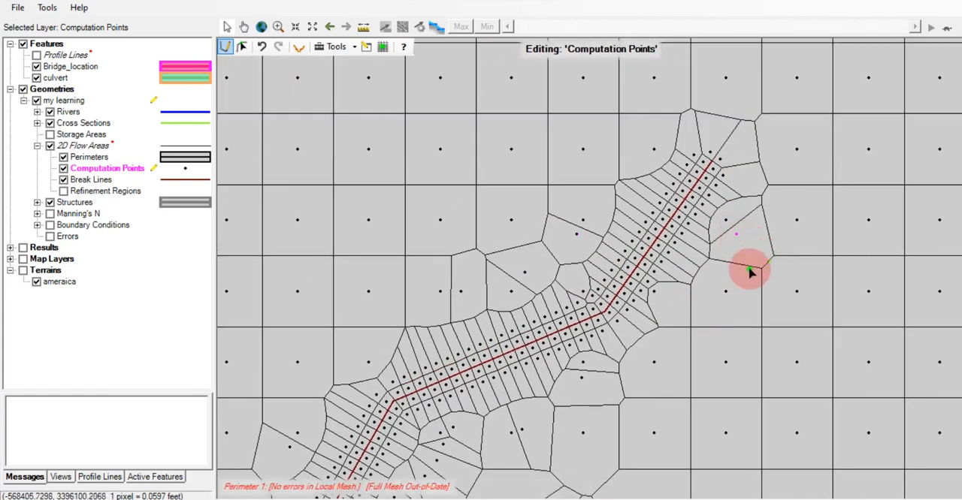
Check the whole mesh around both embankments, stop editing the computation points and save the edits to the 'my learning' geometry
click(296, 27)
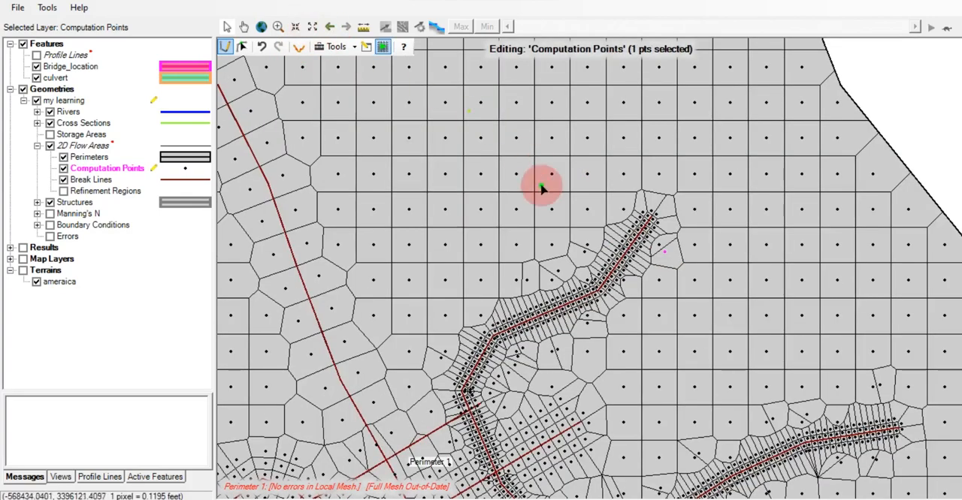
drag(525, 263, 585, 136)
drag(611, 314, 680, 177)
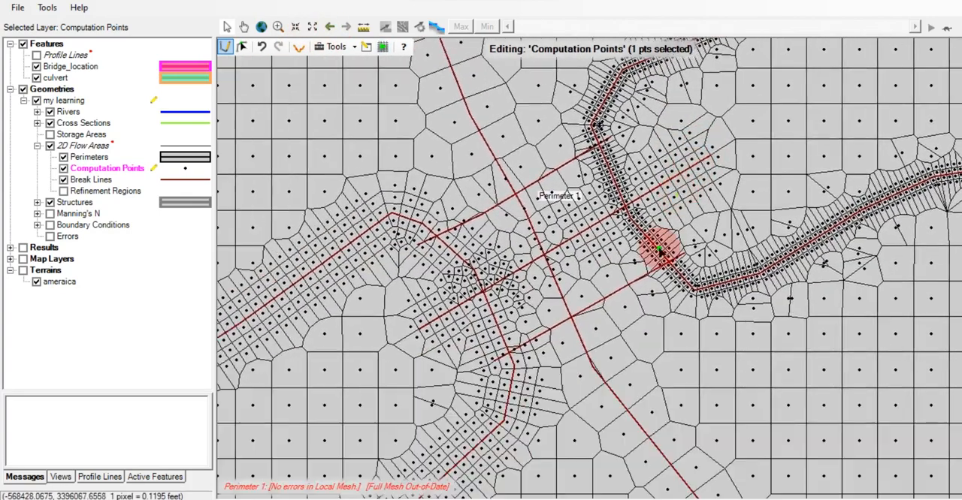
click(296, 27)
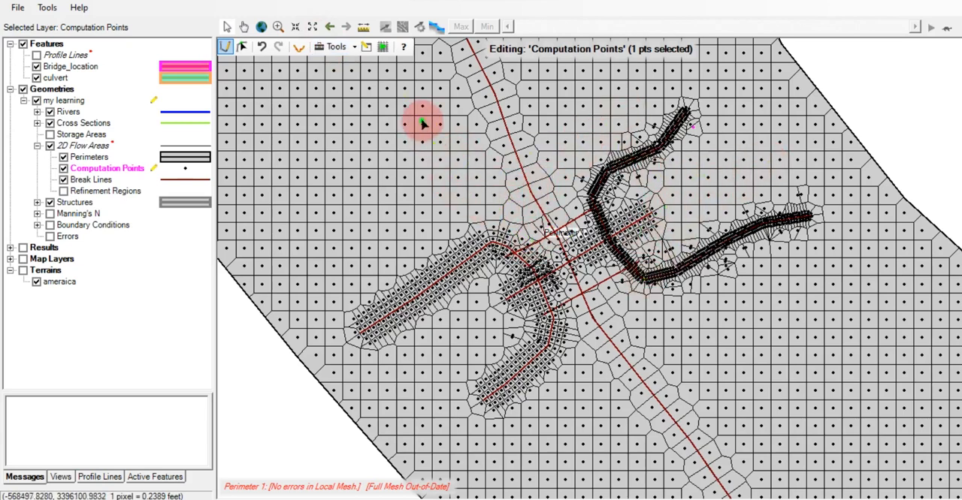
right_click(111, 173)
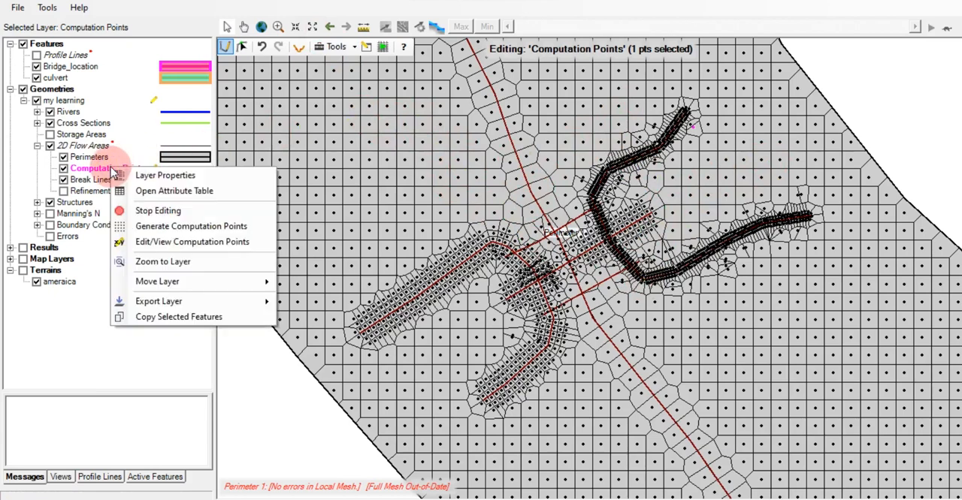
click(152, 215)
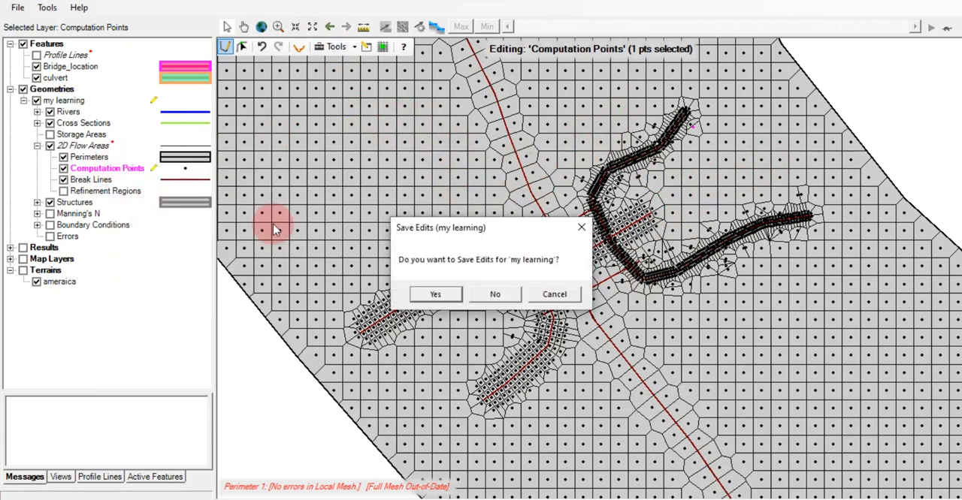
click(435, 295)
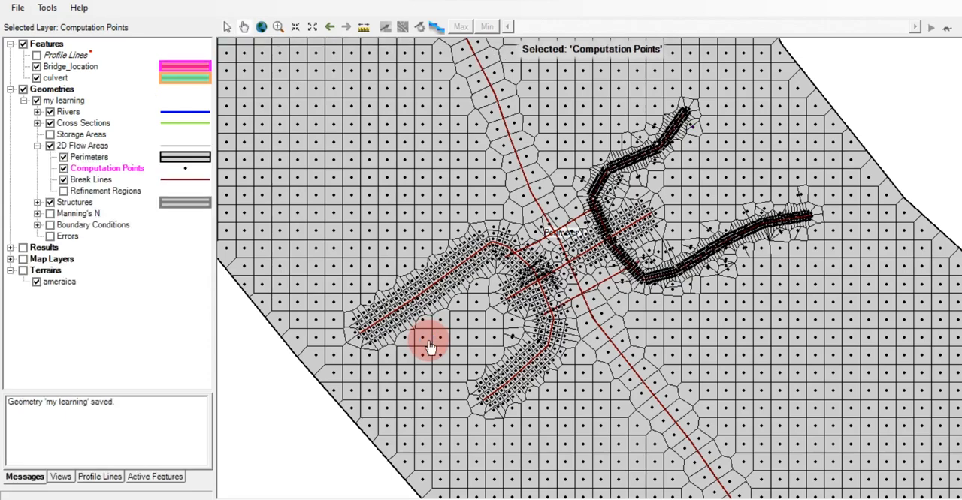
Display the terrain beneath the mesh and reopen the computation points for editing to recompute the out-of-date meshes
click(23, 272)
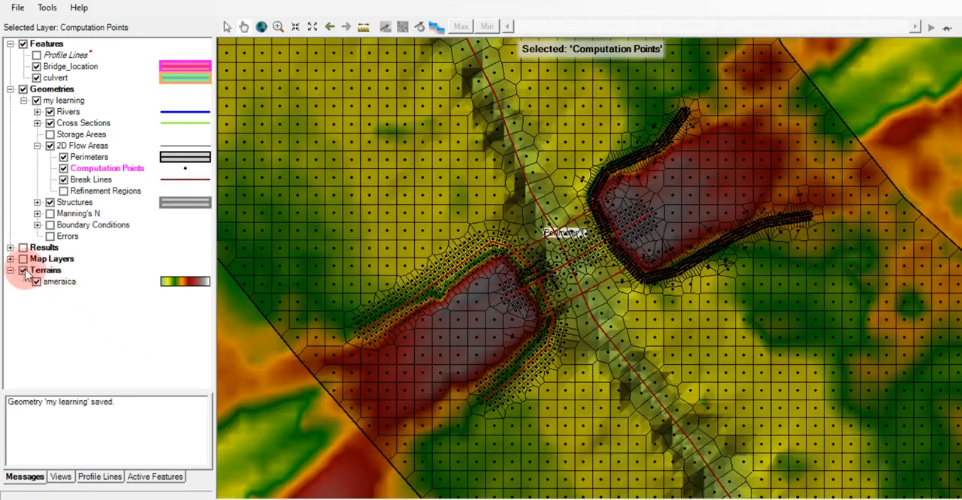
right_click(113, 170)
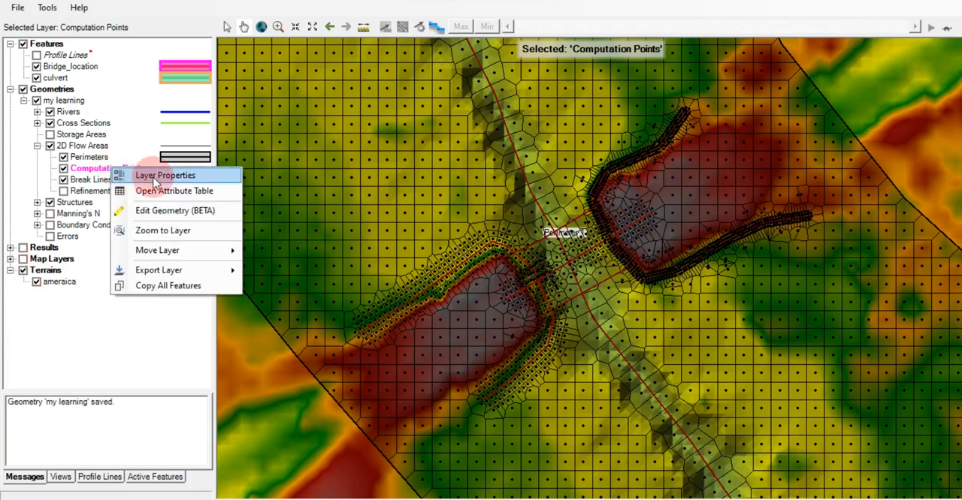
click(172, 211)
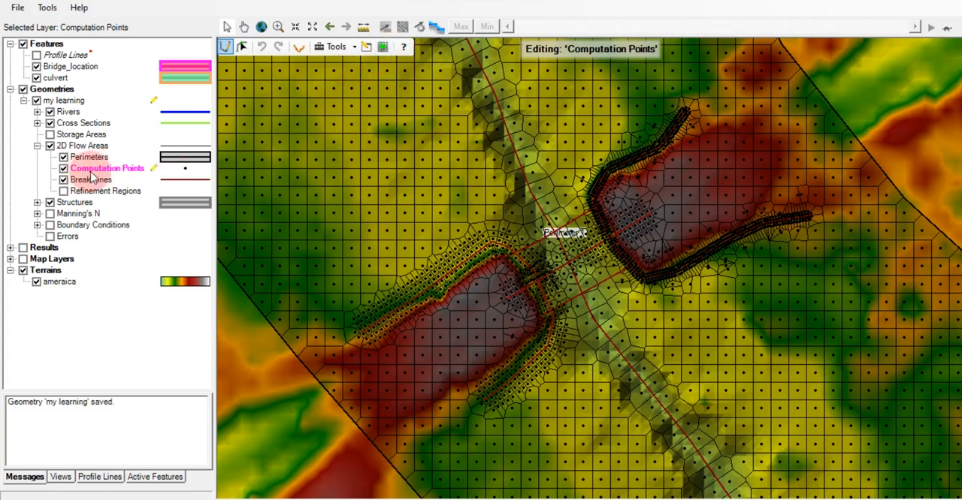
click(383, 47)
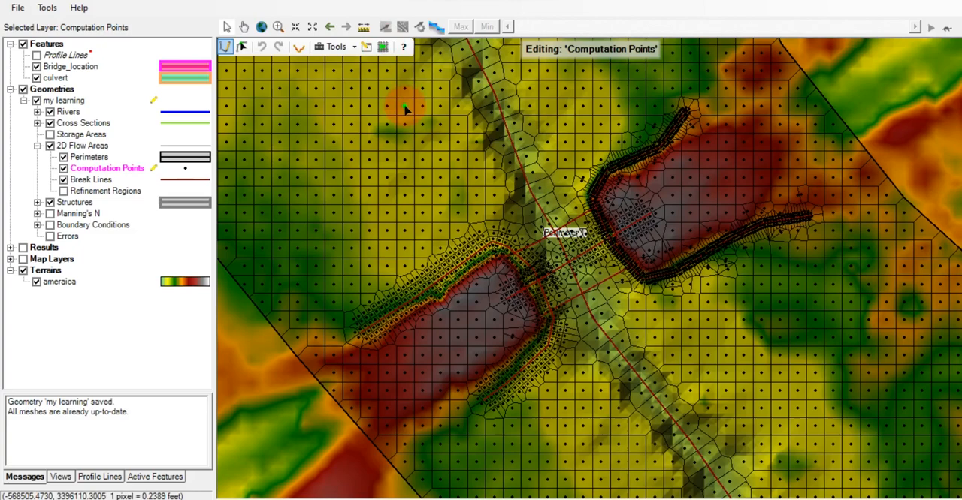
click(383, 48)
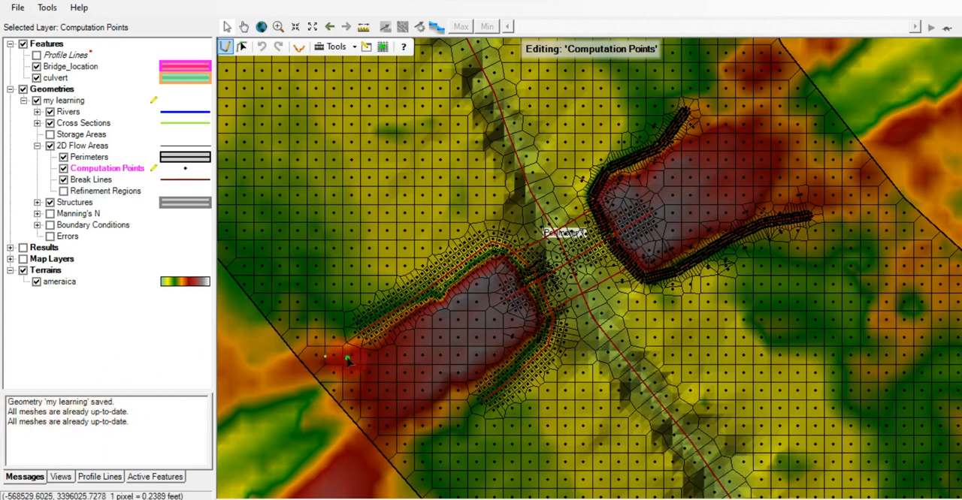
End the computation point editing session, saving the 'my learning' geometry
right_click(114, 169)
click(168, 210)
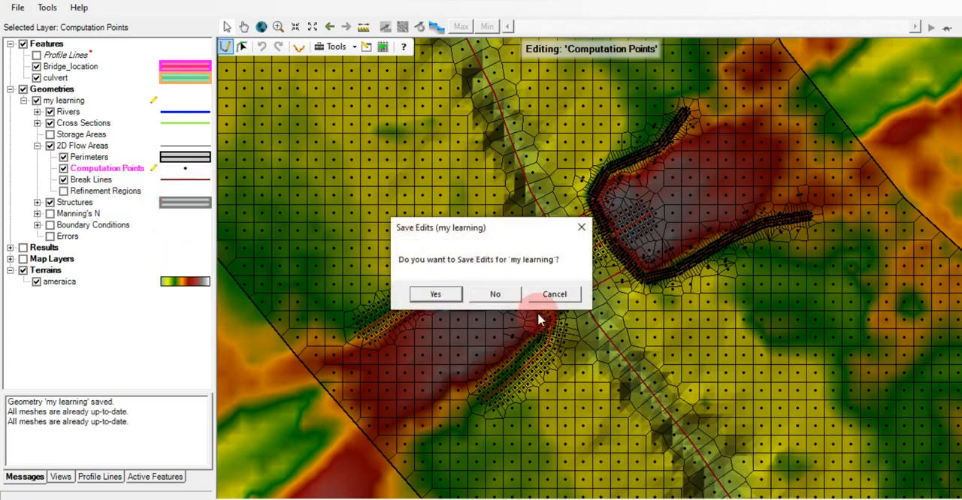
click(435, 294)
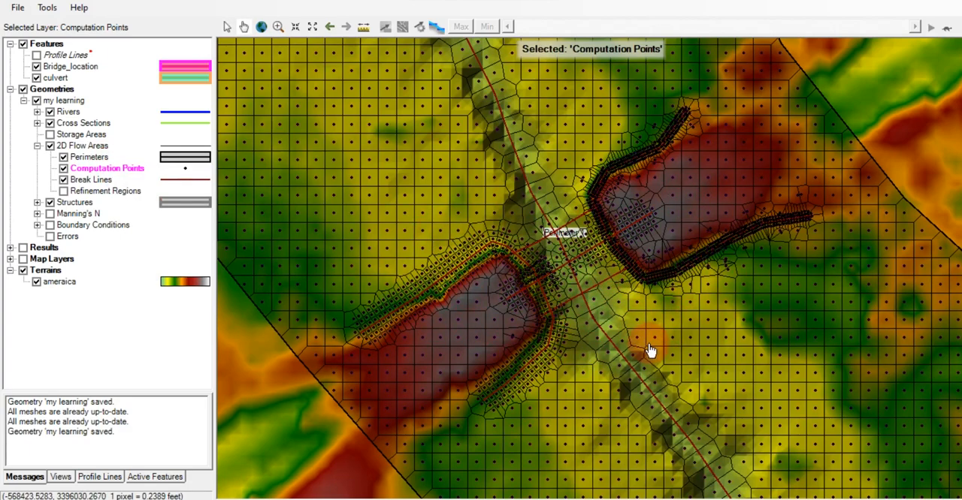
drag(648, 354, 622, 380)
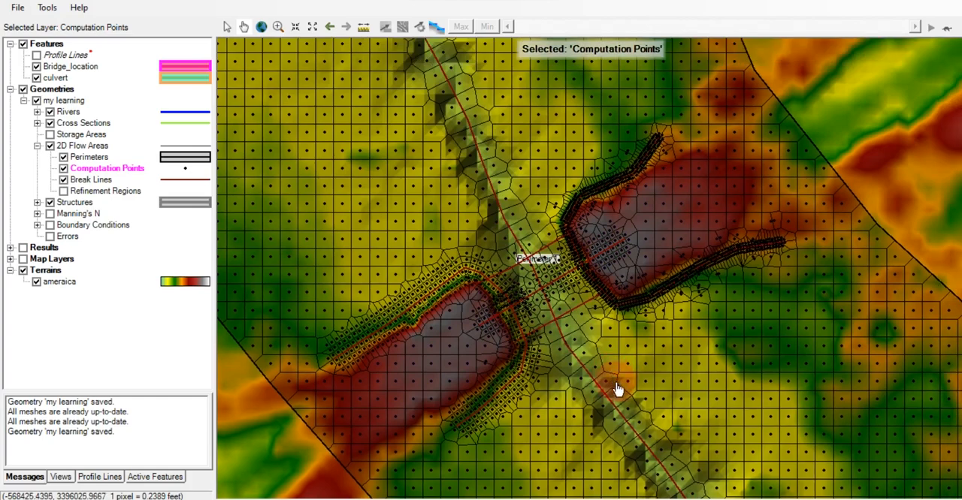